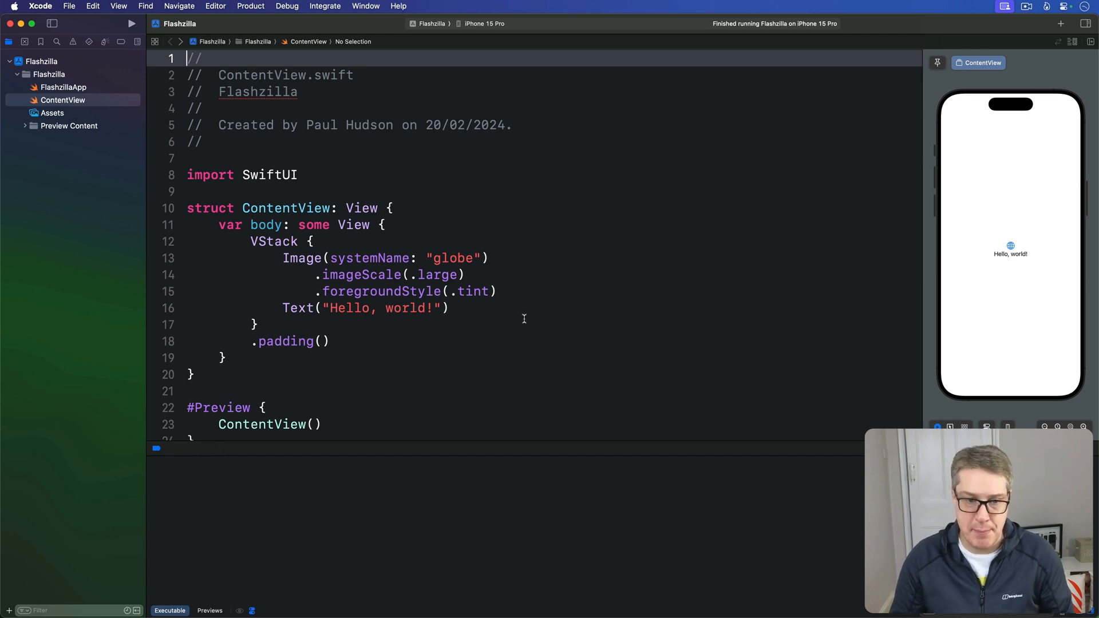
click(429, 207)
key(Return)
key(Return)
key(Up)
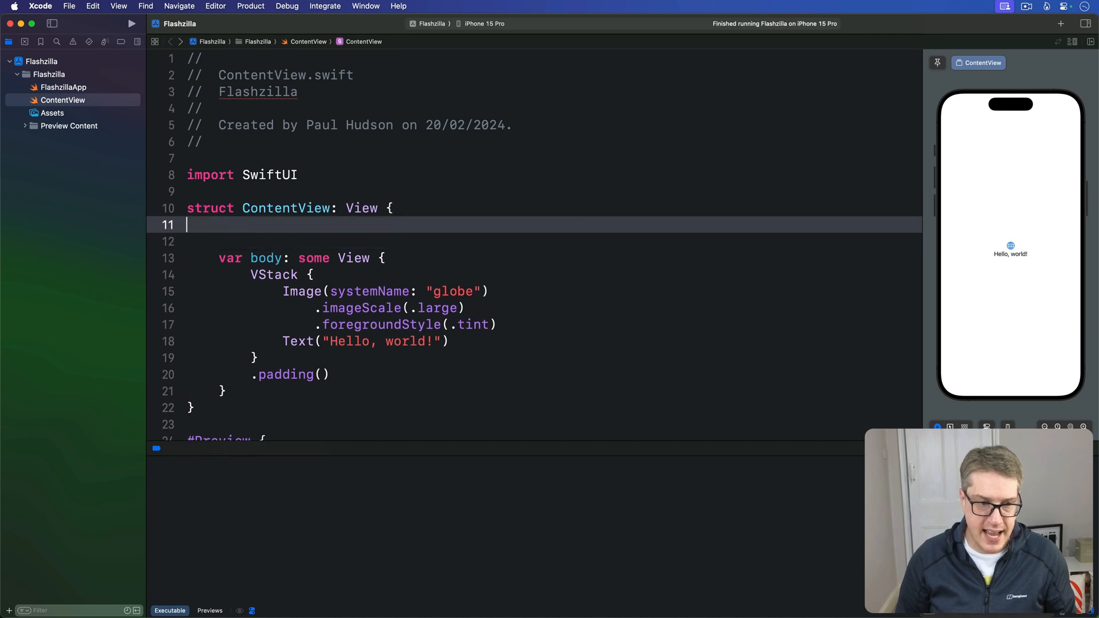
text(Env)
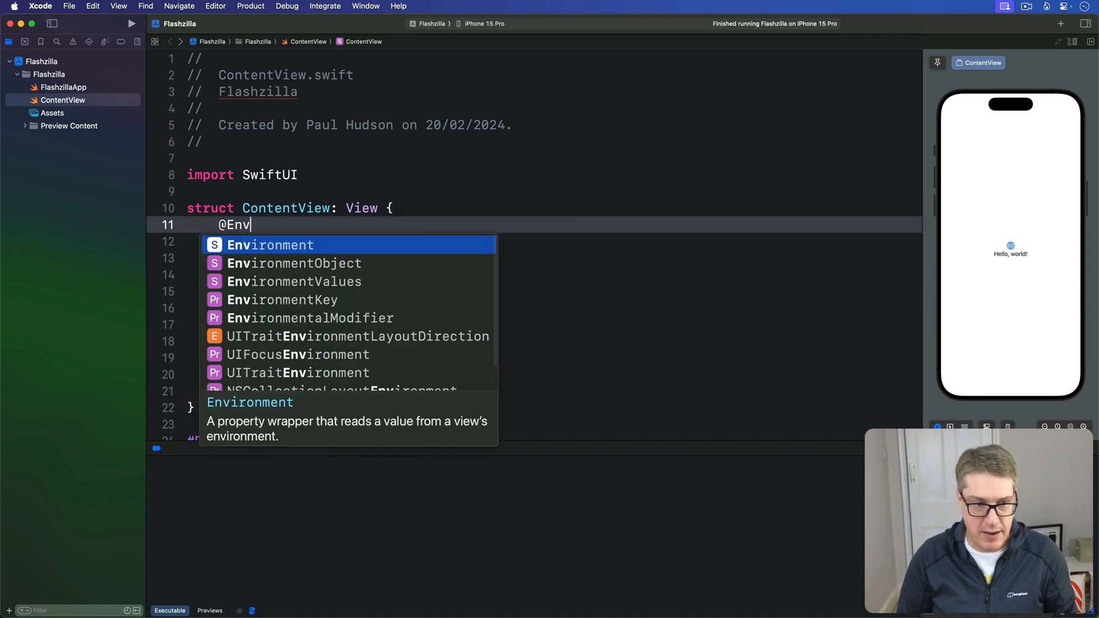
key(Tab)
text((\.sce)
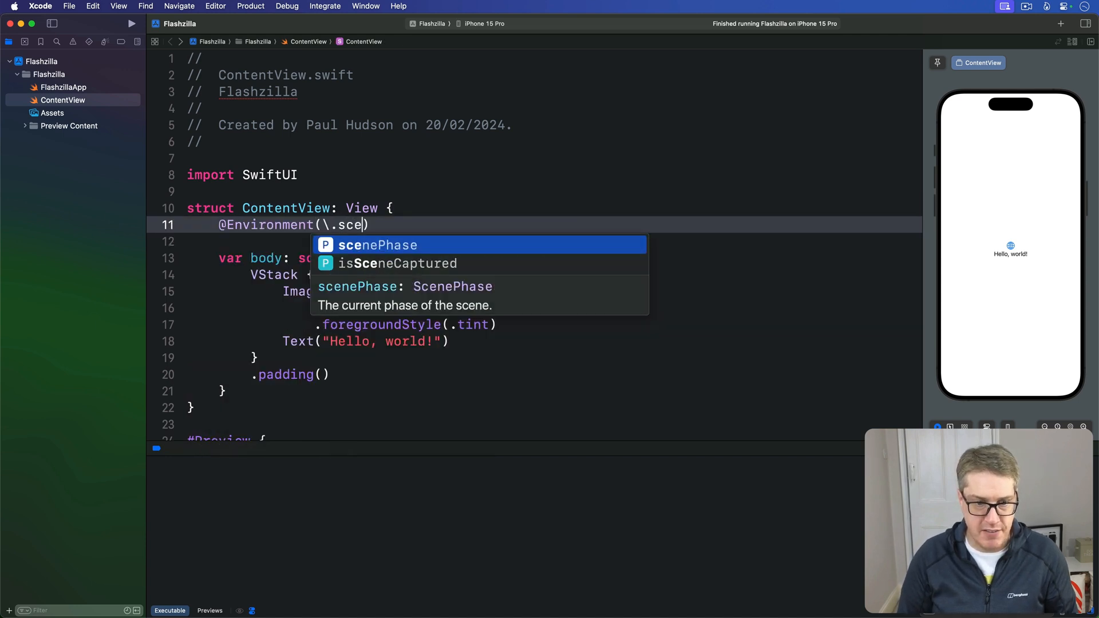
key(Tab)
key(Right)
text(var sc)
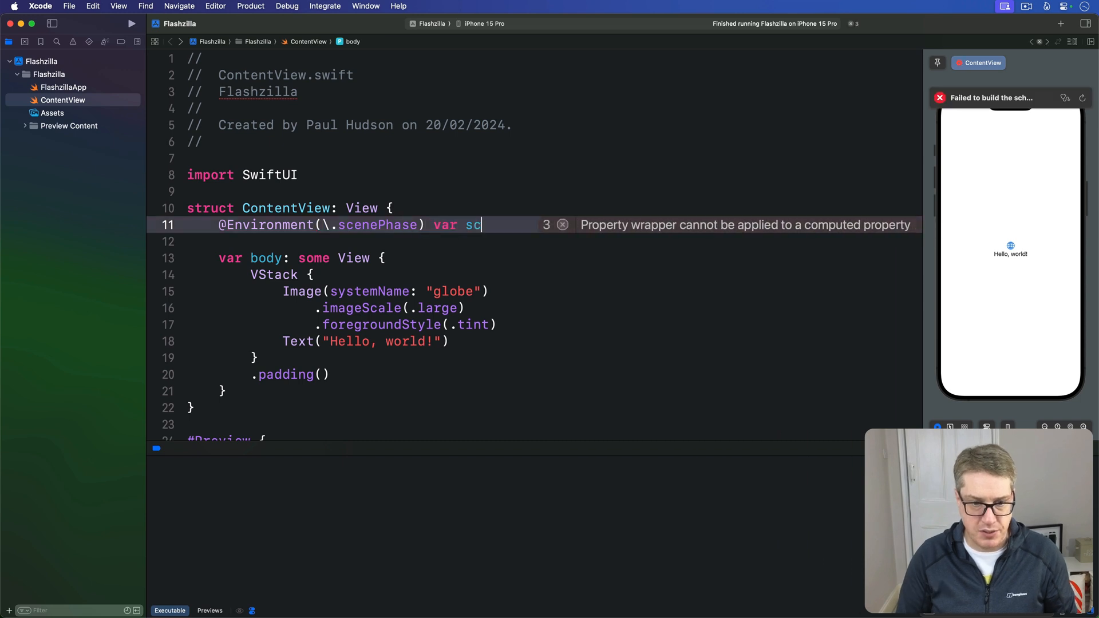
text(enePhase)
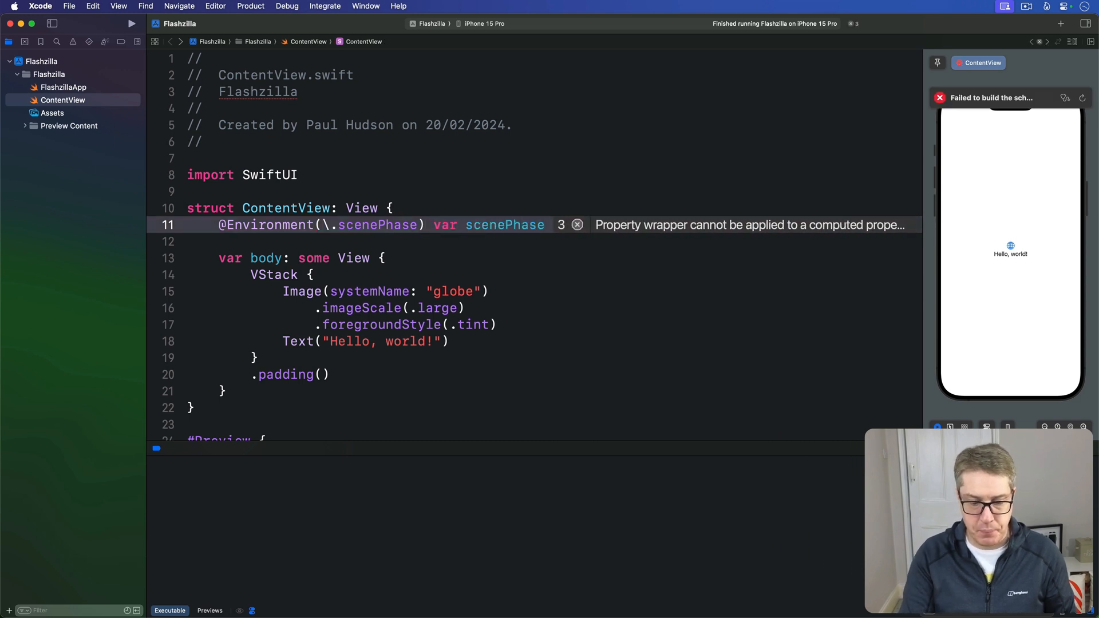
scroll(453, 254, down, 4)
Delete the .padding() modifier, VStack and Image lines, leaving only the Hello, world! text.
click(437, 307)
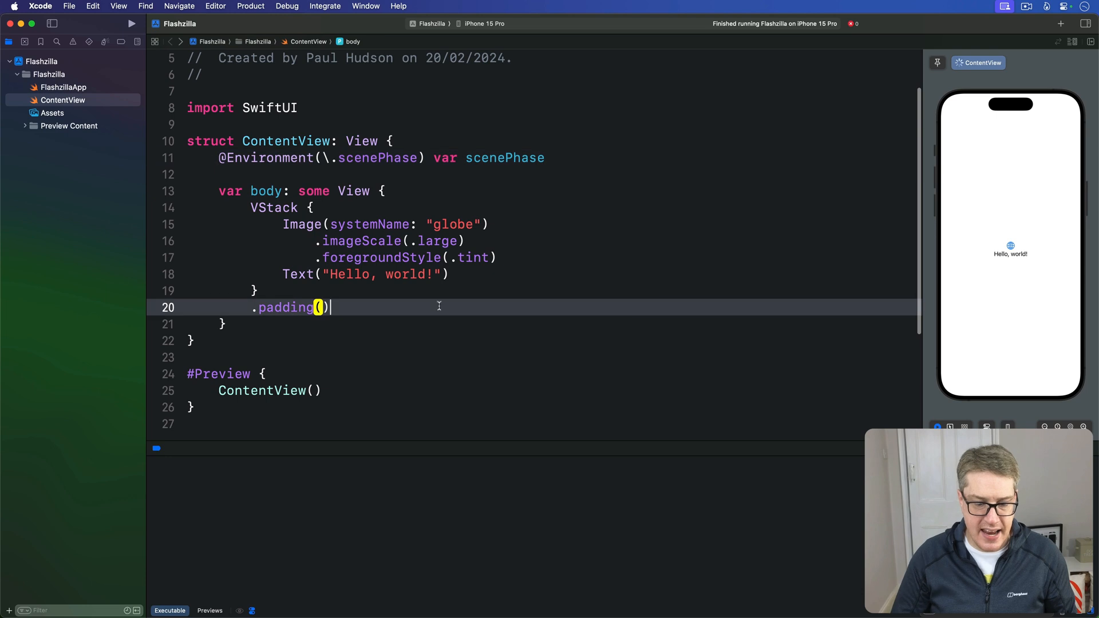
key(shift+Up)
key(BackSpace)
key(Up)
key(Up)
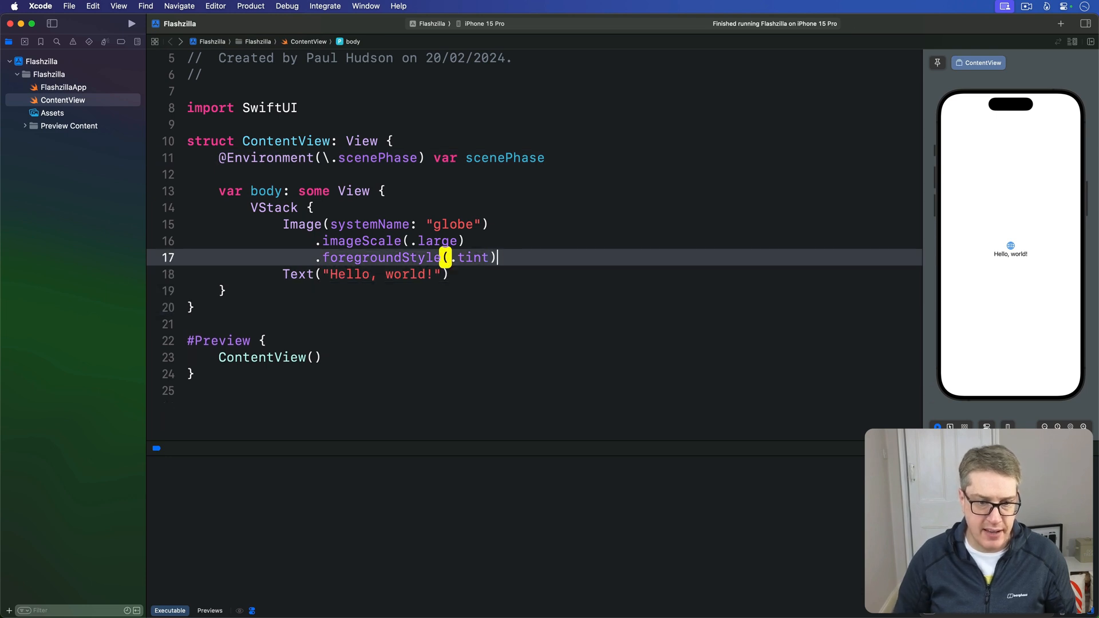
key(shift+Up)
key(shift+Up)
key(shift+Up)
key(shift+Up)
key(BackSpace)
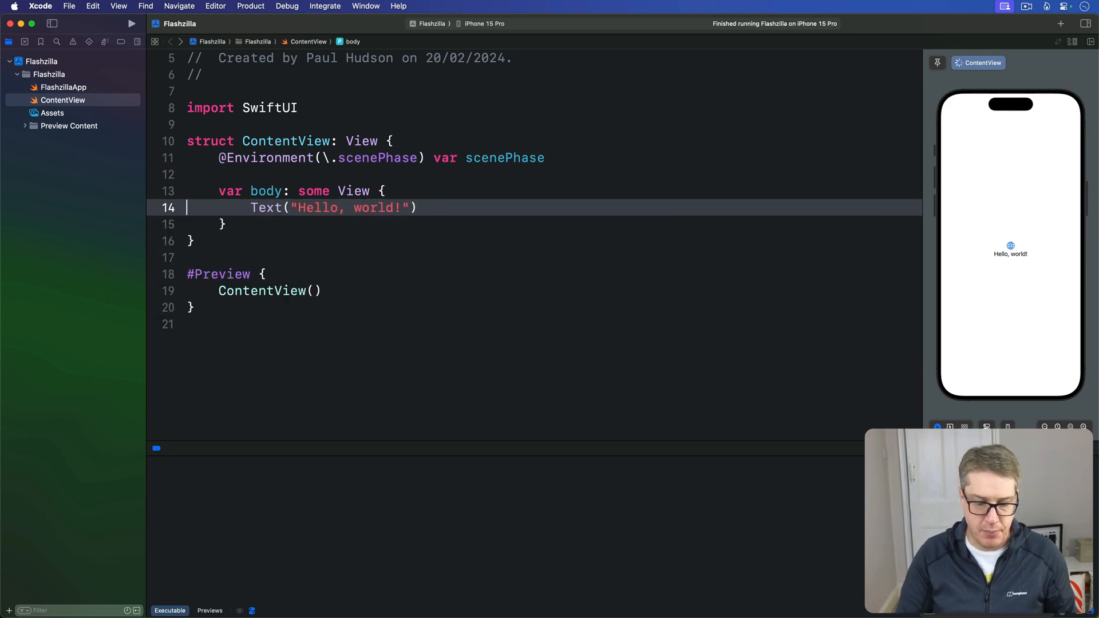
Attach an .onChange(of: scenePhase) modifier with an empty closure to the Text.
key(cmd+Right)
key(Return)
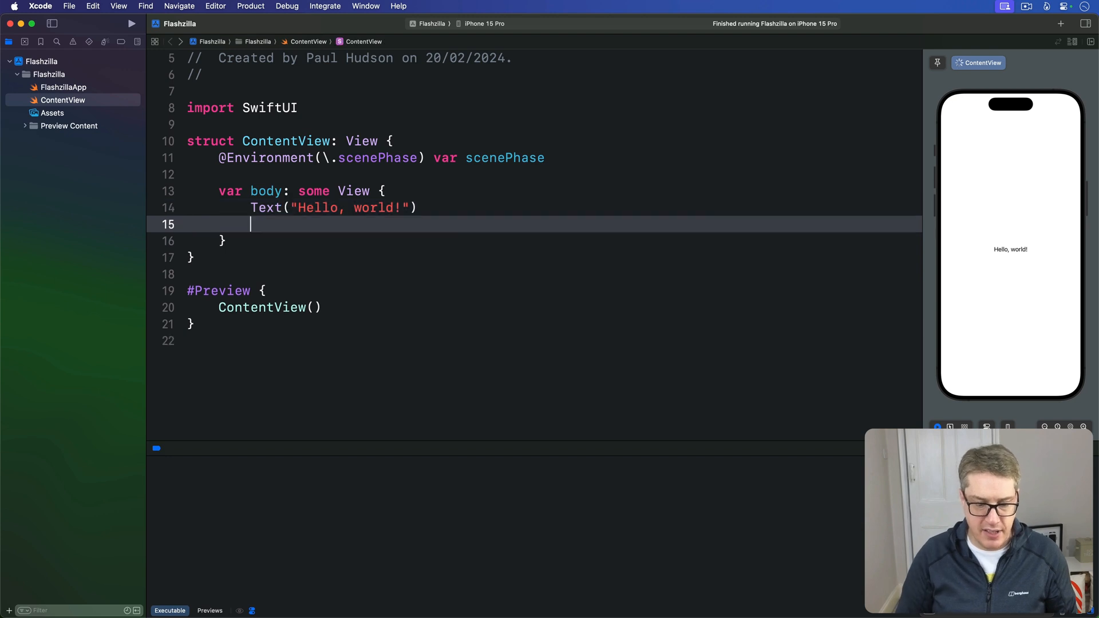
text(.onChange(o)
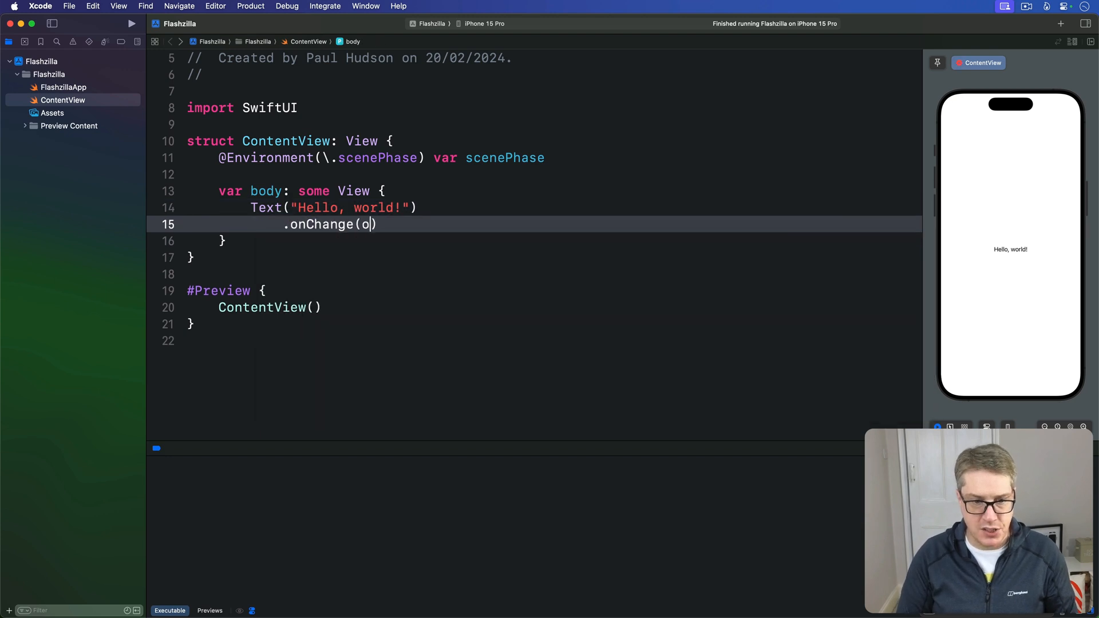
text(f: scenePhase)
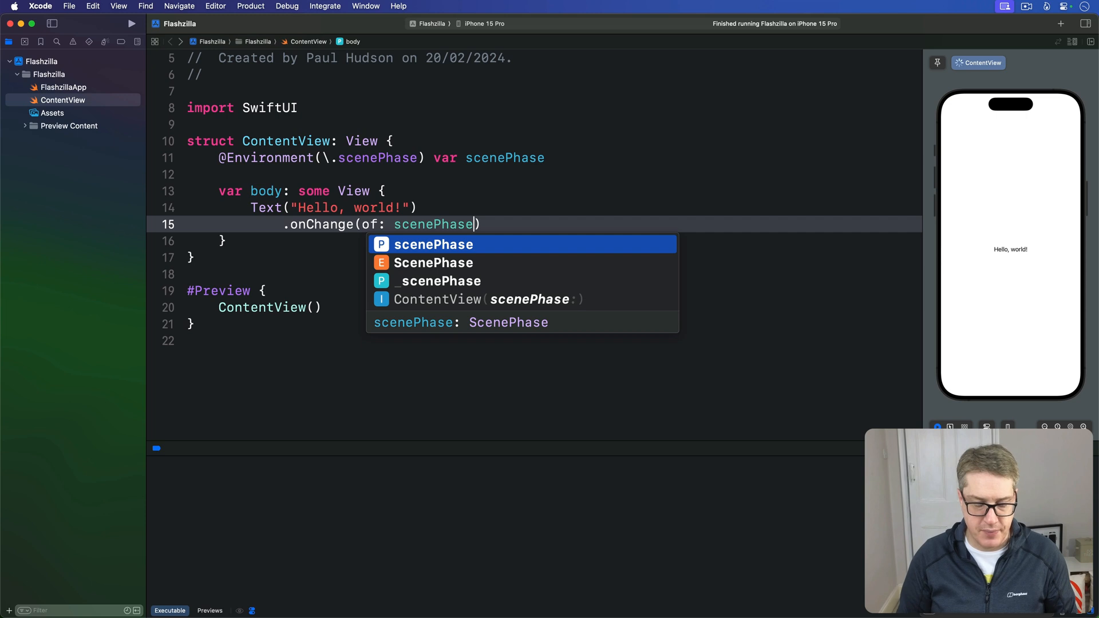
text() { })
key(Left)
text(na)
key(BackSpace)
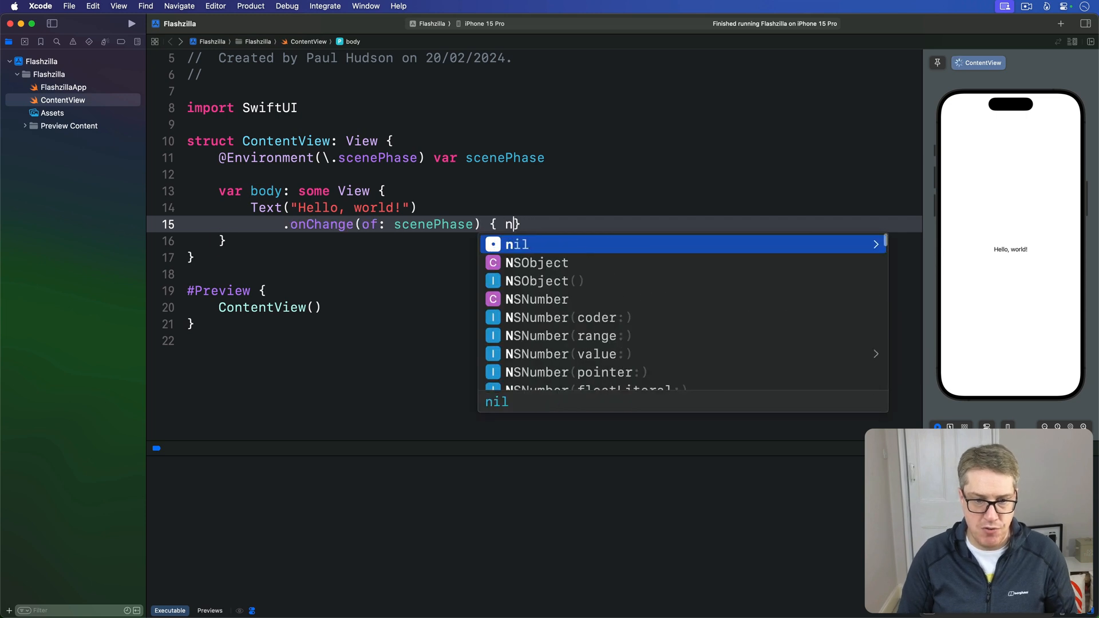
text(ewPhase in)
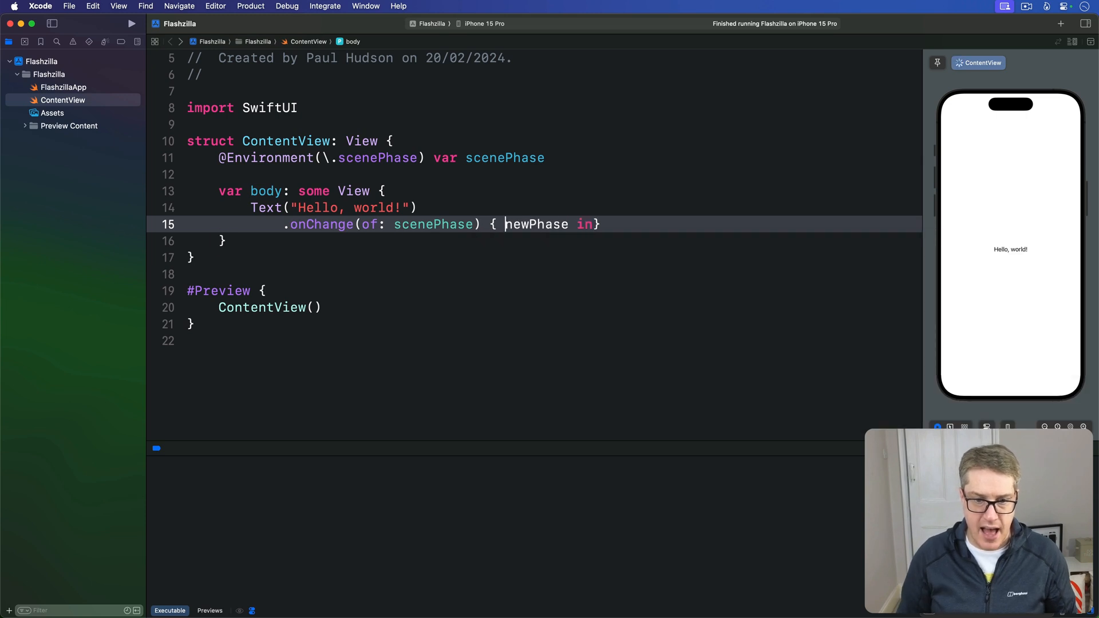
text(oldPhase,)
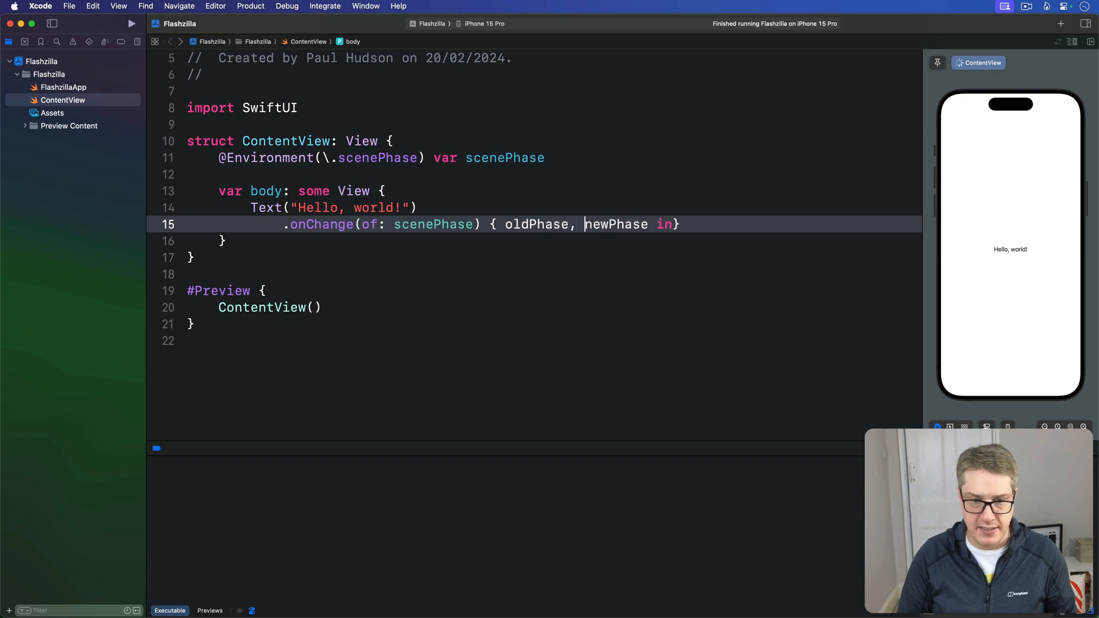
key(alt+Right)
key(Return)
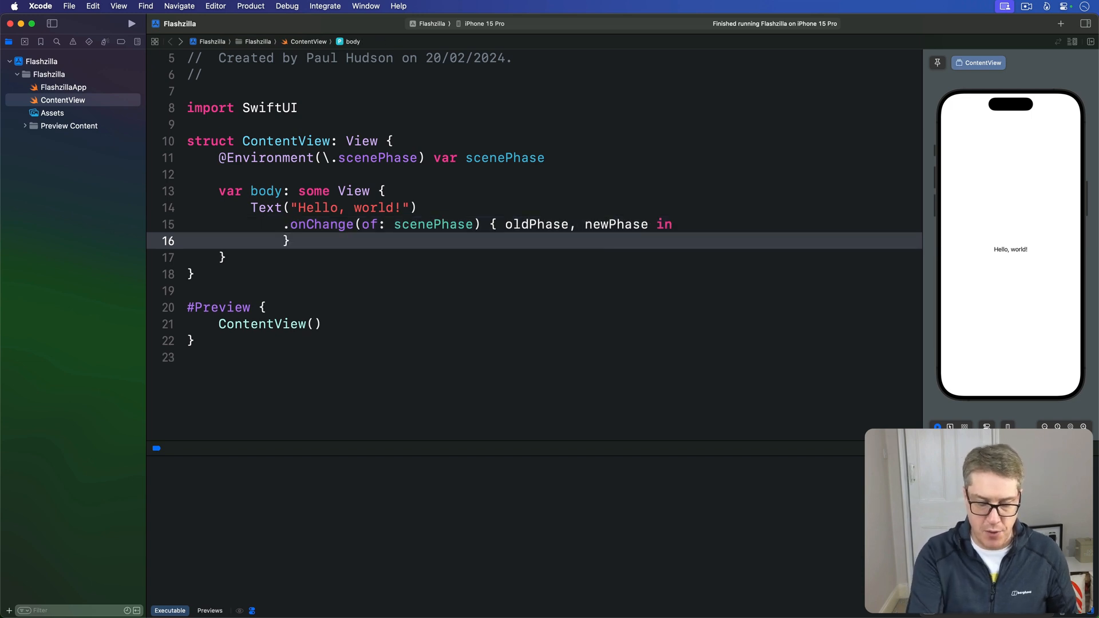
key(Return)
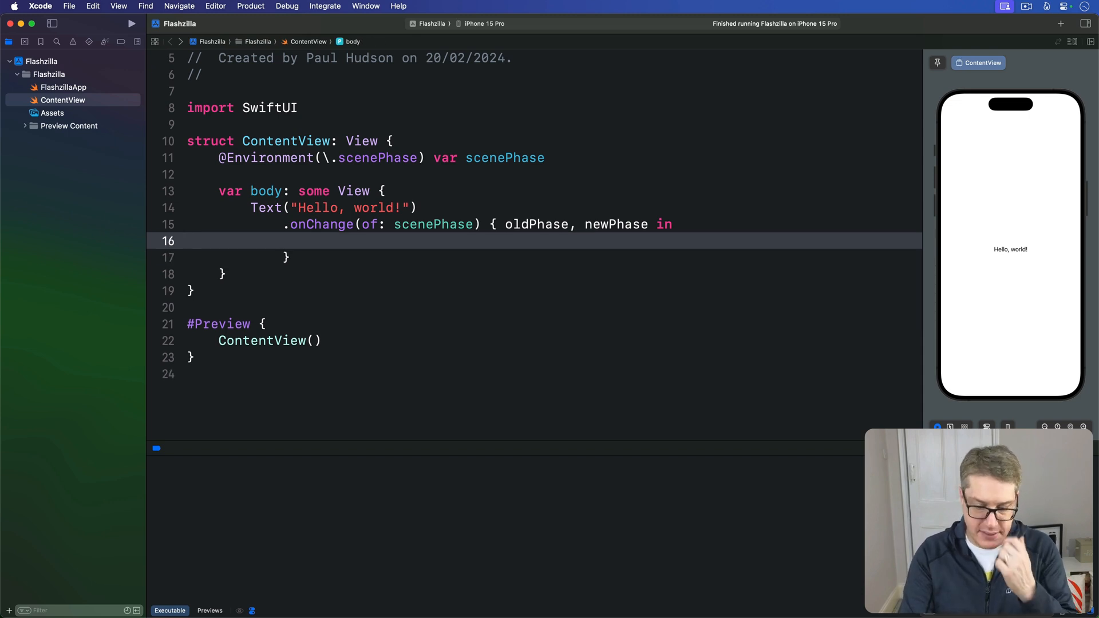
text(if new)
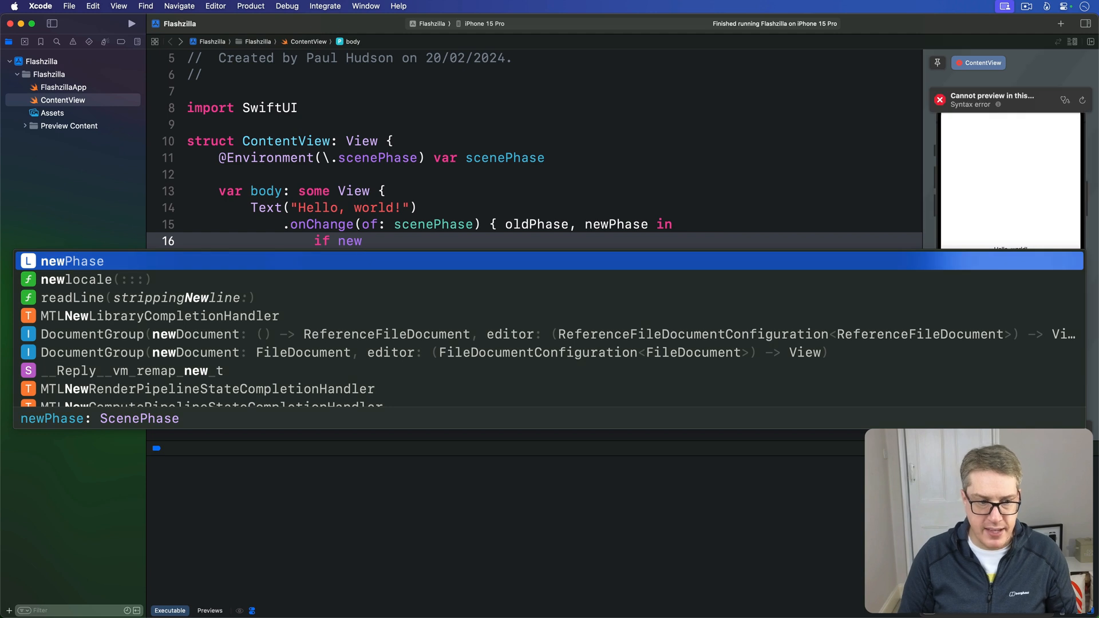
Branch on newPhase to print Active, Inactive or Background inside the closure.
key(Return)
text(.active)
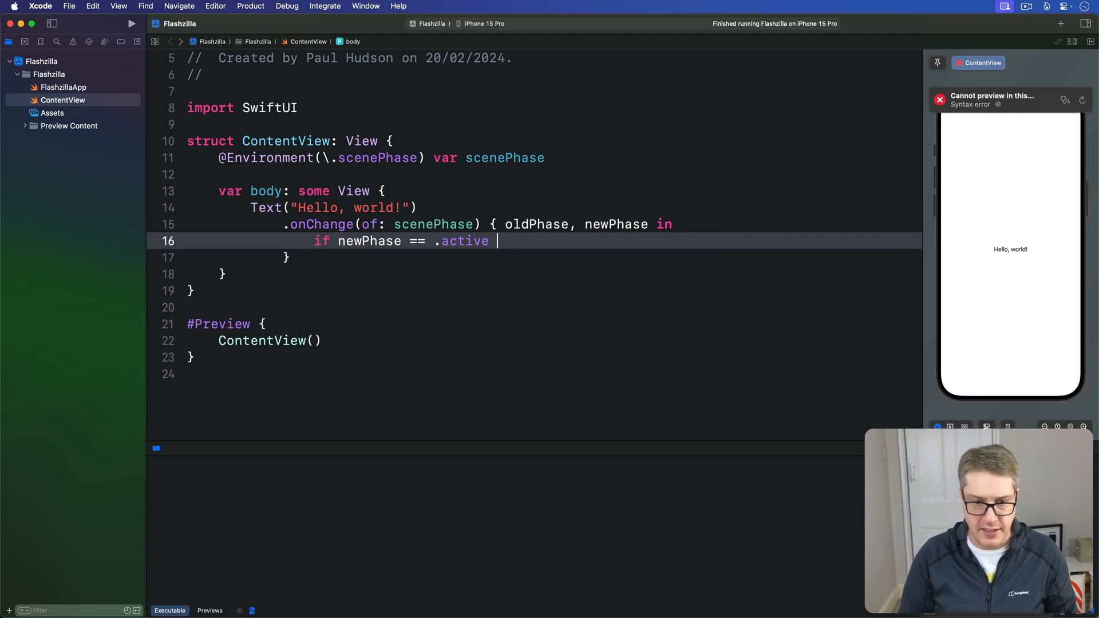
text( {)
key(Return)
text(print("Act)
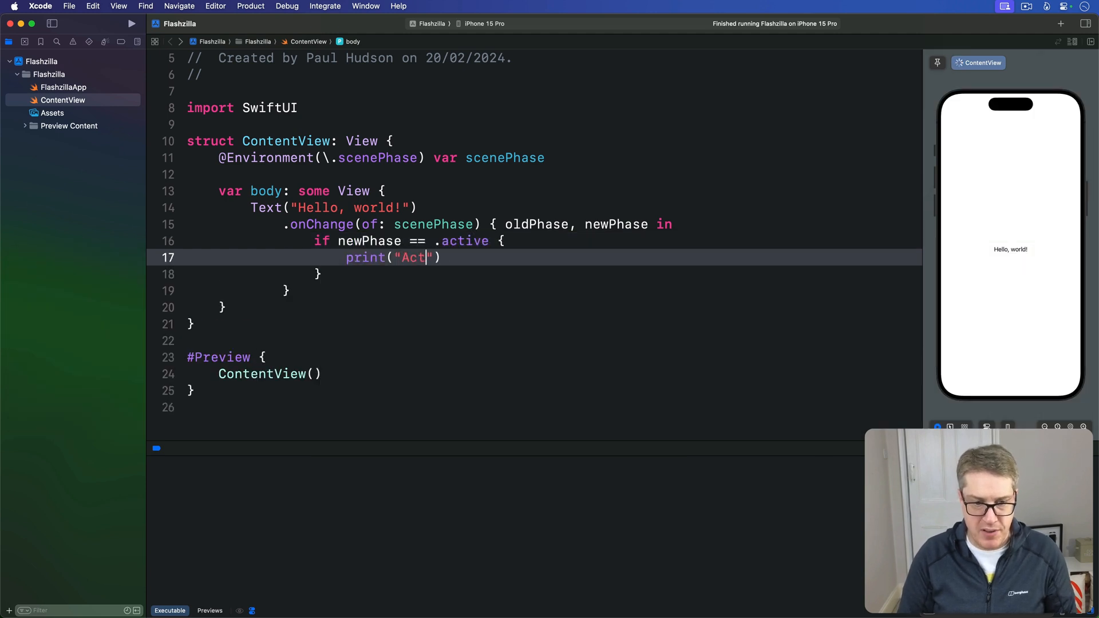
text(ive"))
key(Down)
text(elskse i)
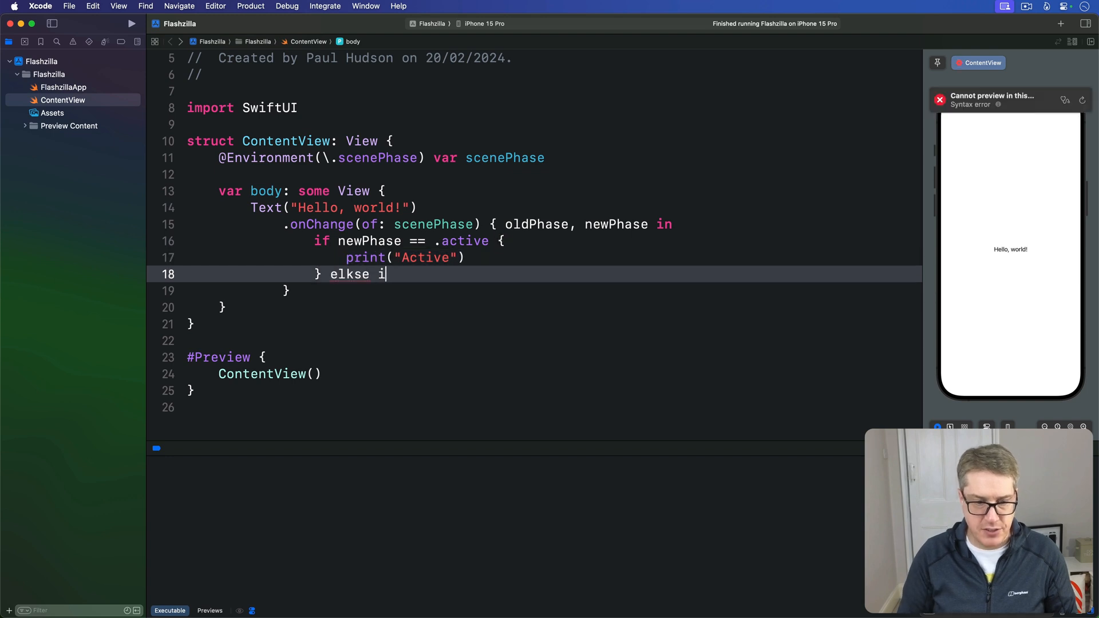
key(BackSpace)
key(BackSpace)
key(BackSpace)
text(se if )
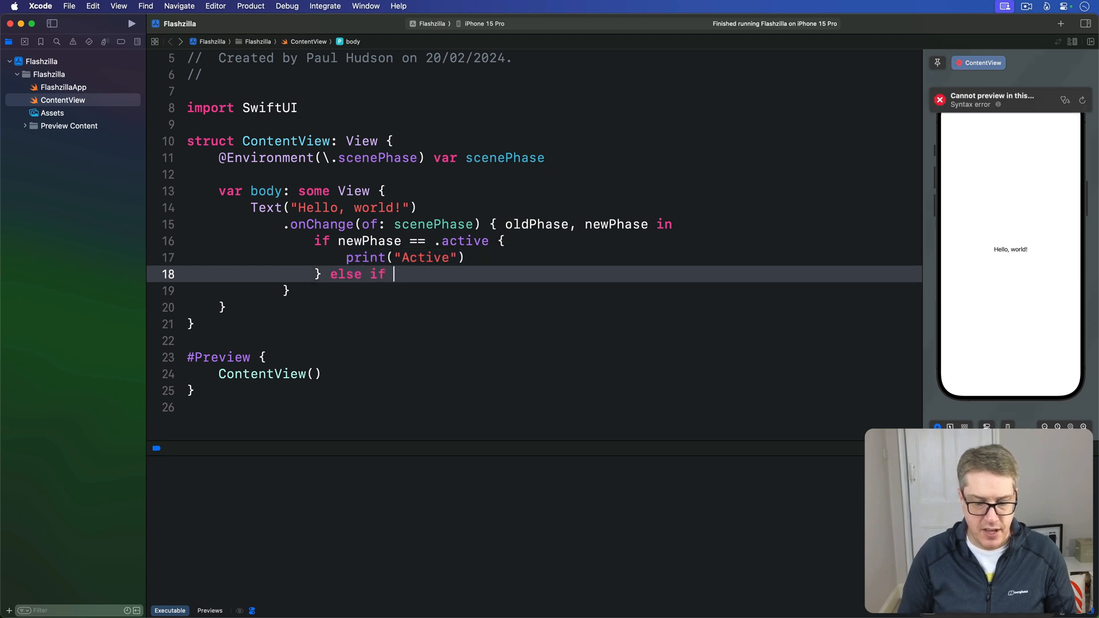
text(newPhase == .)
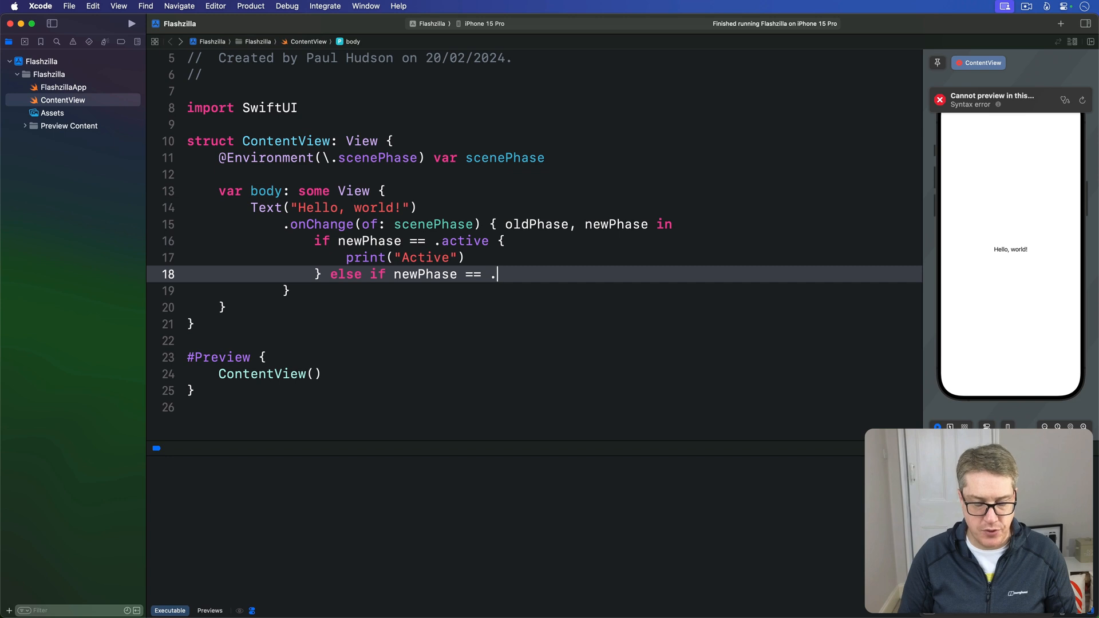
text(ina)
key(Return)
text({)
key(Return)
text(print)
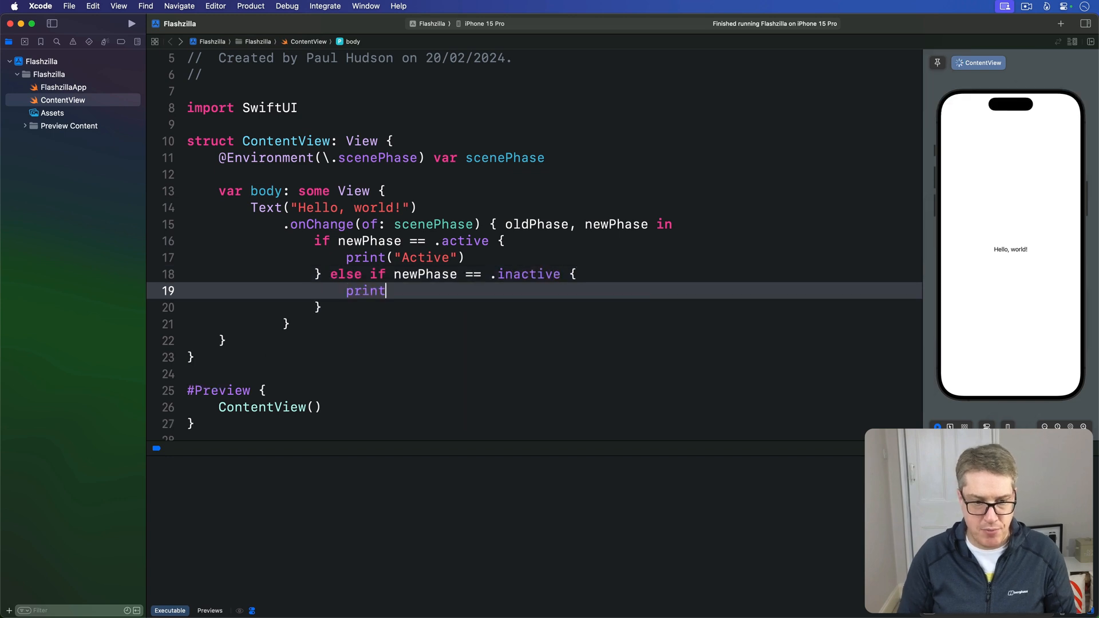
text(("Inactive"))
key(Down)
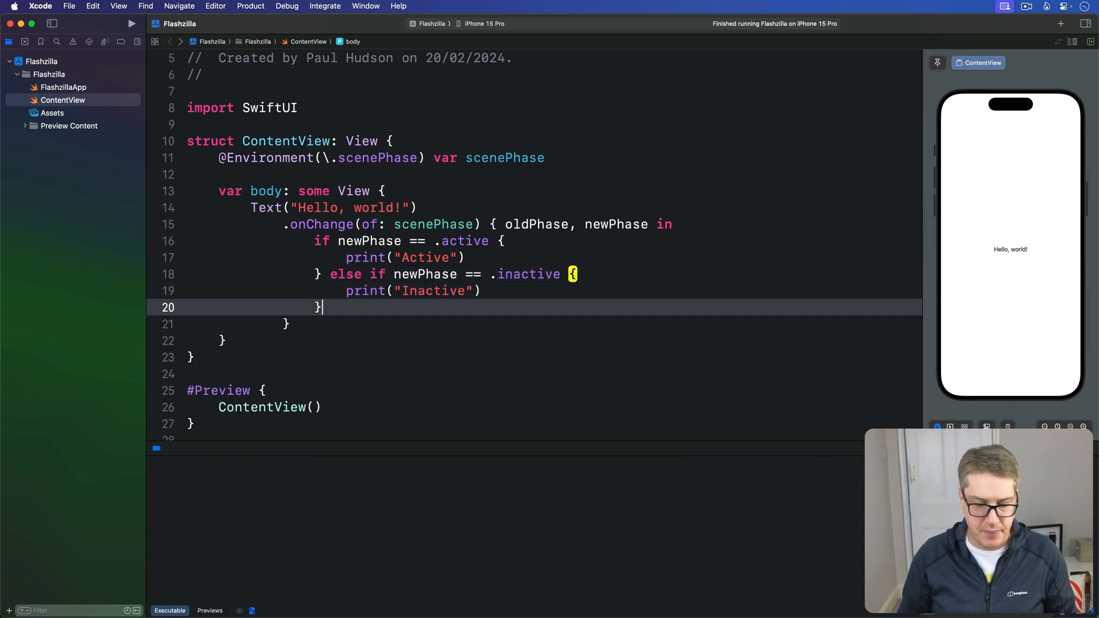
text( else if newP)
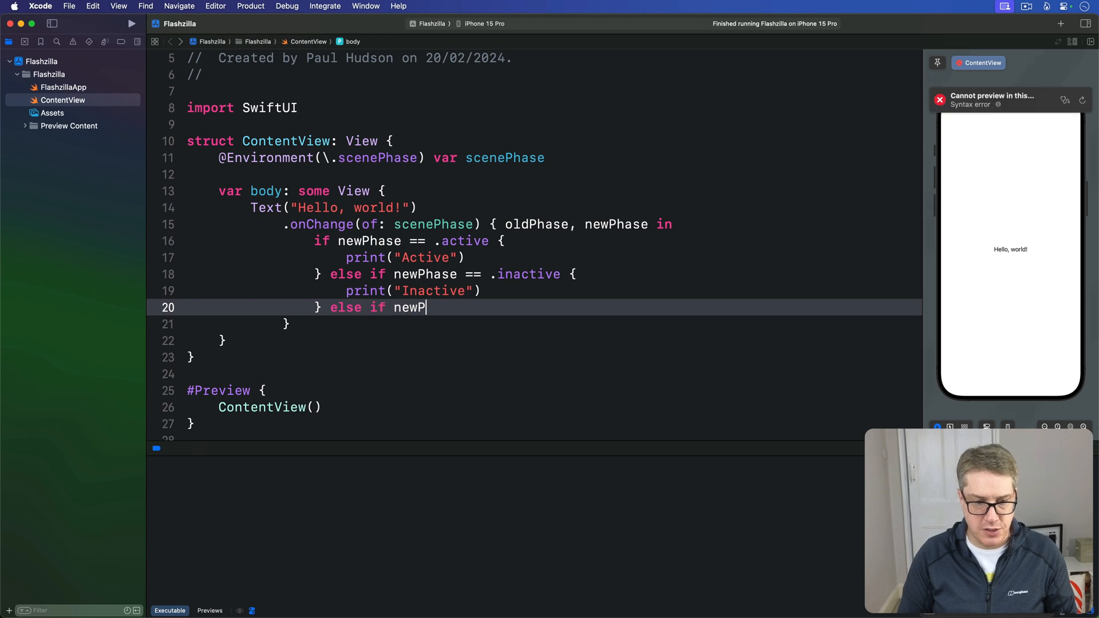
text(hase == .background {)
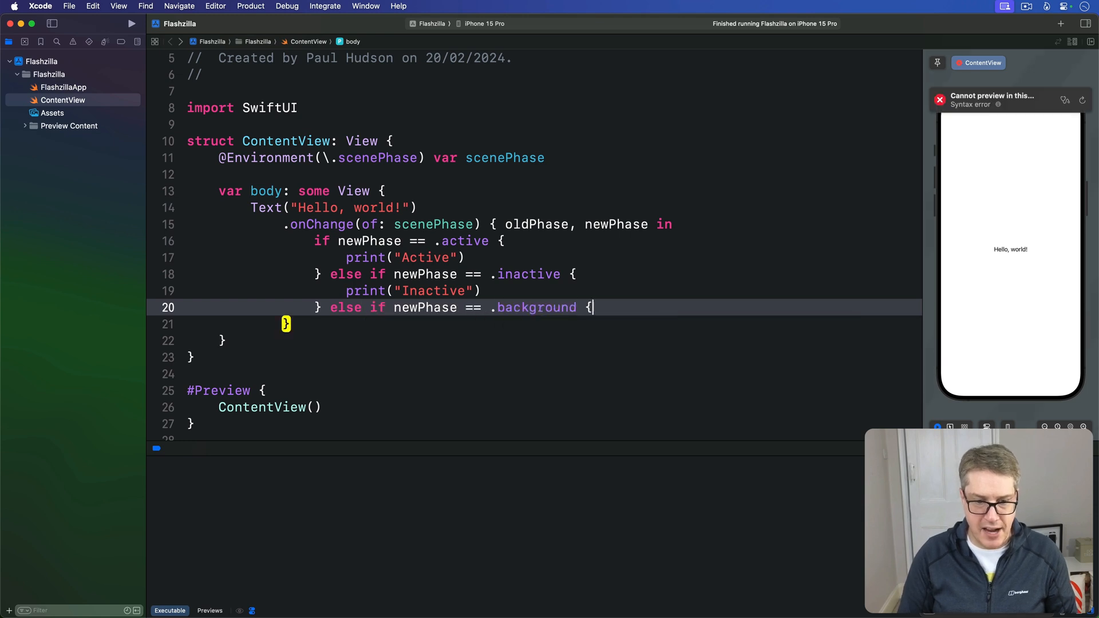
key(Return)
text(print()
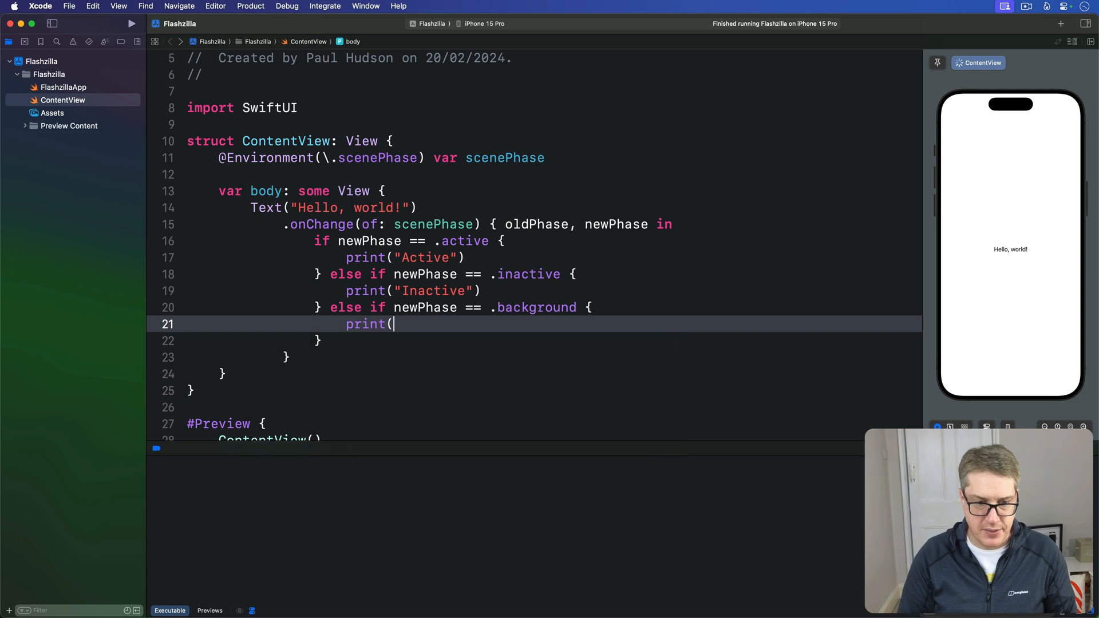
text("Background)
key(ctrl+cmd)
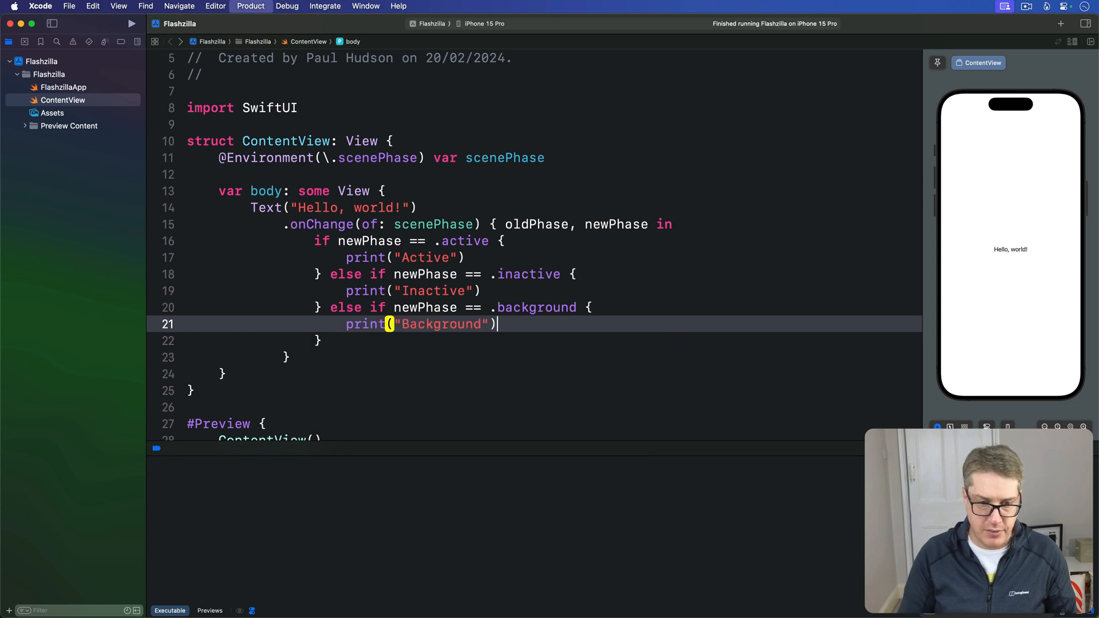
Run the app in Simulator, send it home with Shift+Cmd+H, and highlight the Active console entry.
key(super+r)
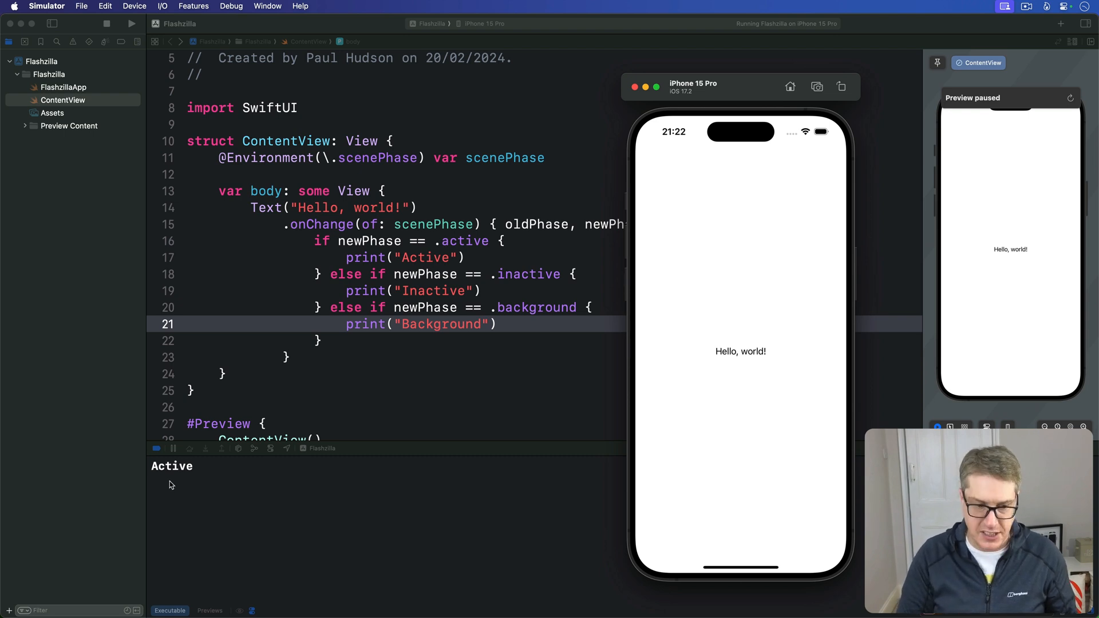
key(super+shift+h)
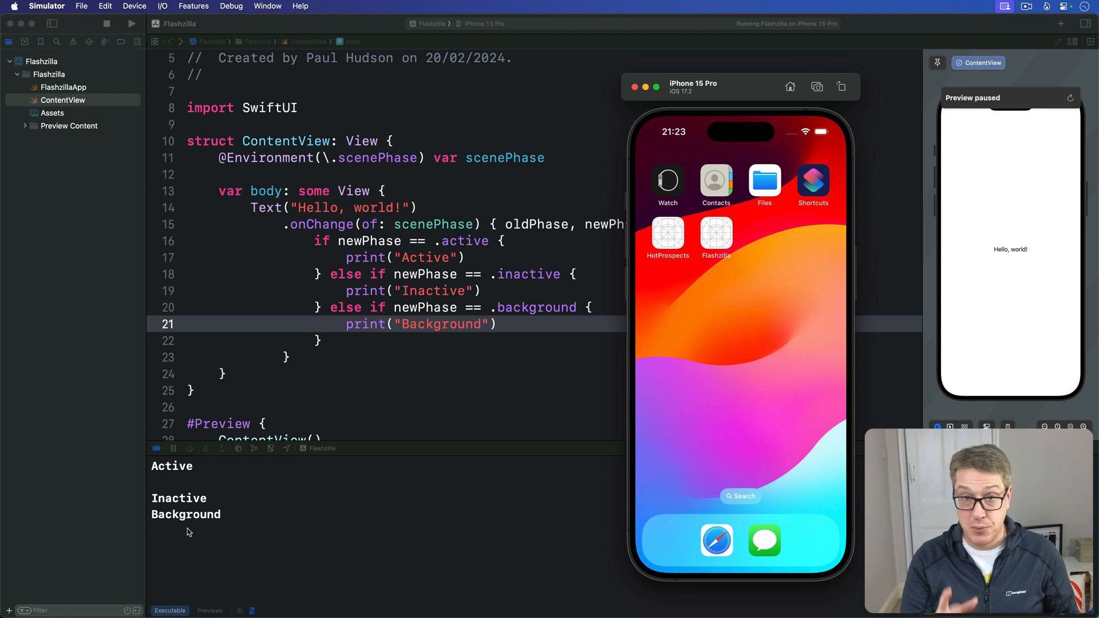
double_click(177, 466)
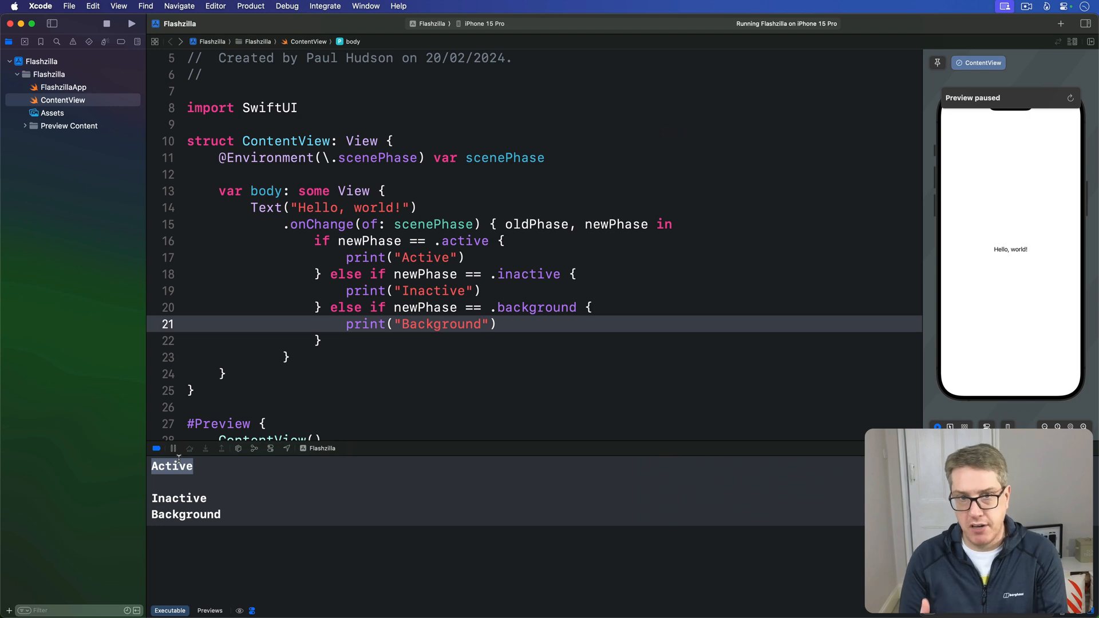